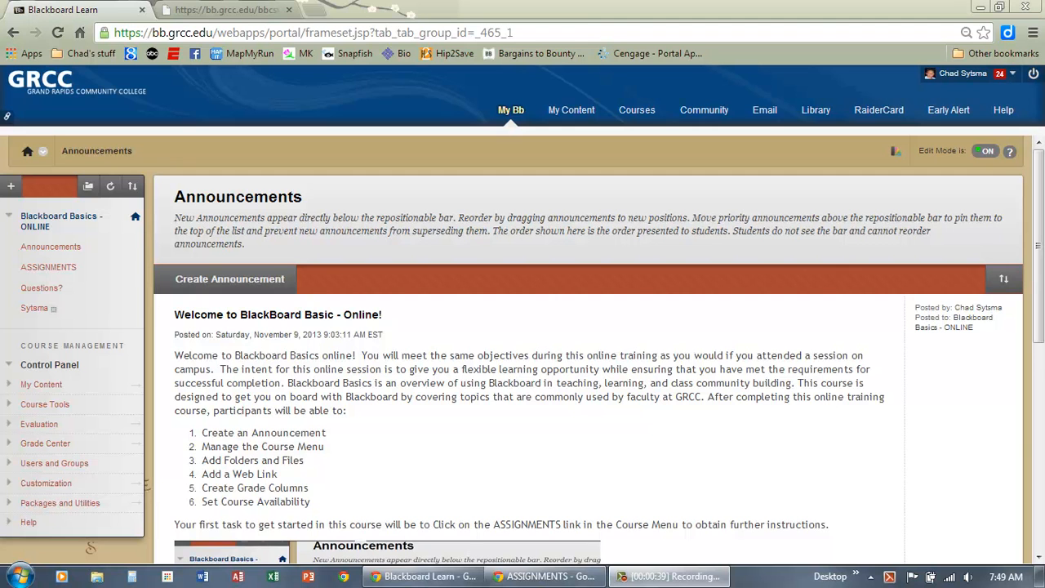
In the course's instructor-named content area, start a new content folder named "Week 1"
left_click(35, 311)
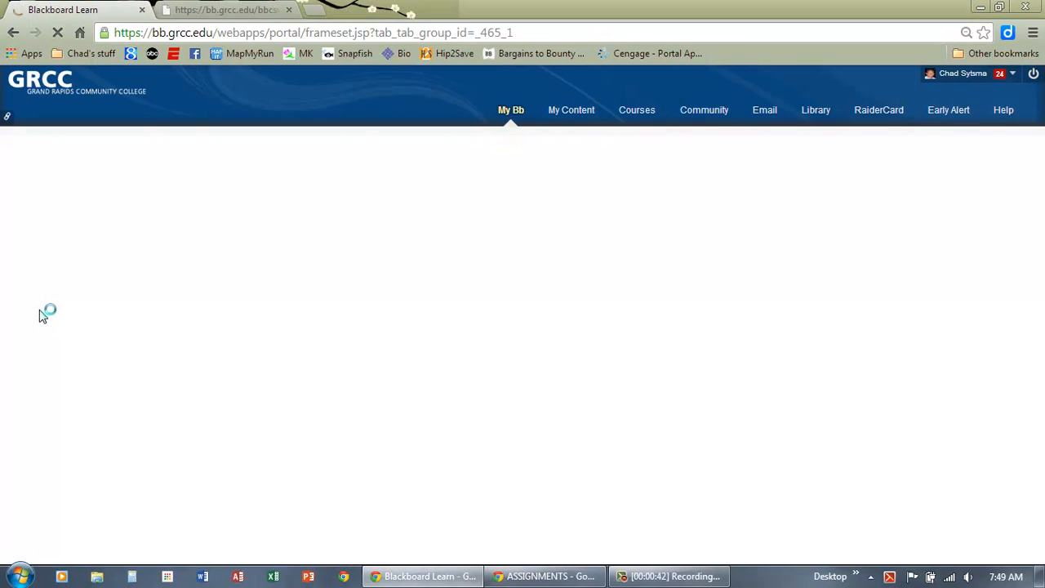
left_click(214, 243)
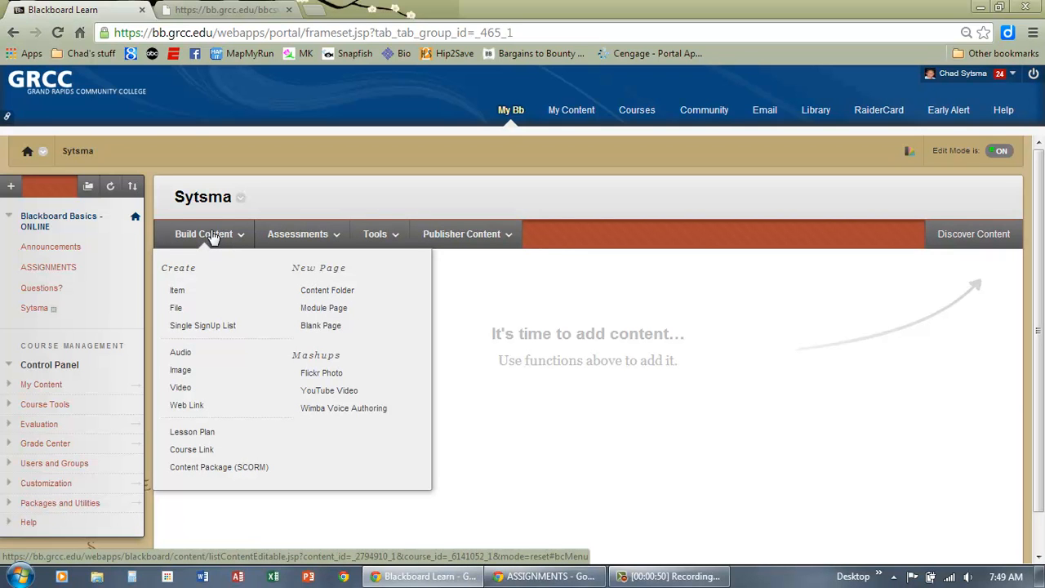
left_click(351, 301)
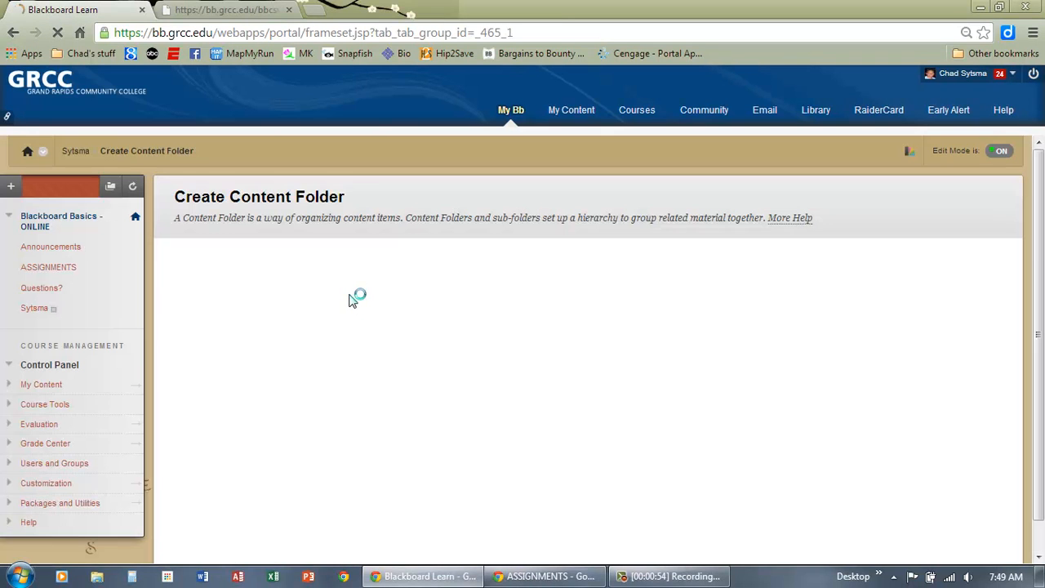
left_click(383, 338)
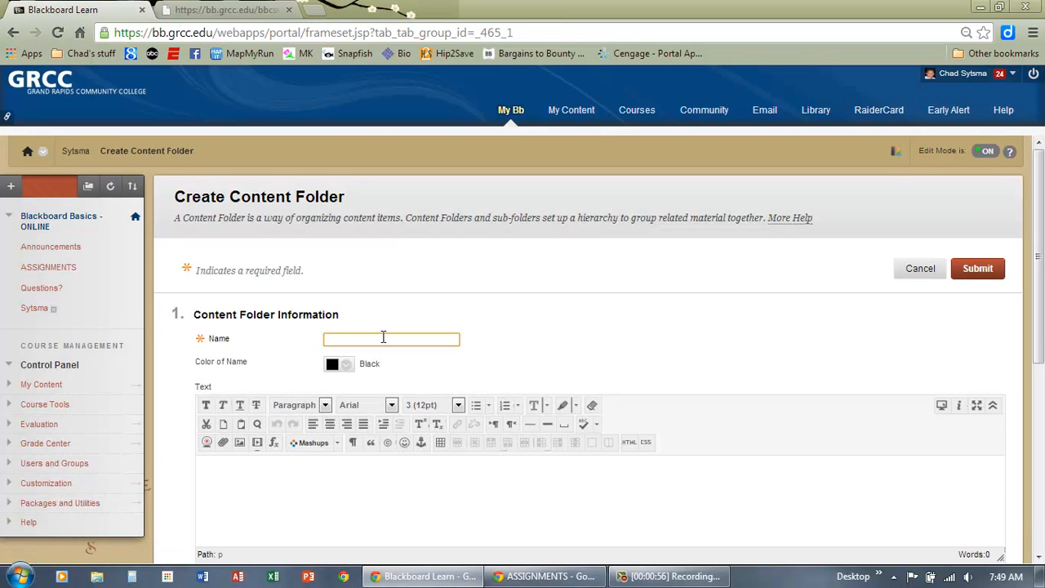
type("We")
Enter the folder description "This folder contains our course syllabus." and submit the folder with viewing permitted
left_click(419, 496)
type("th")
key("BackSpace")
key("BackSpace")
type("This")
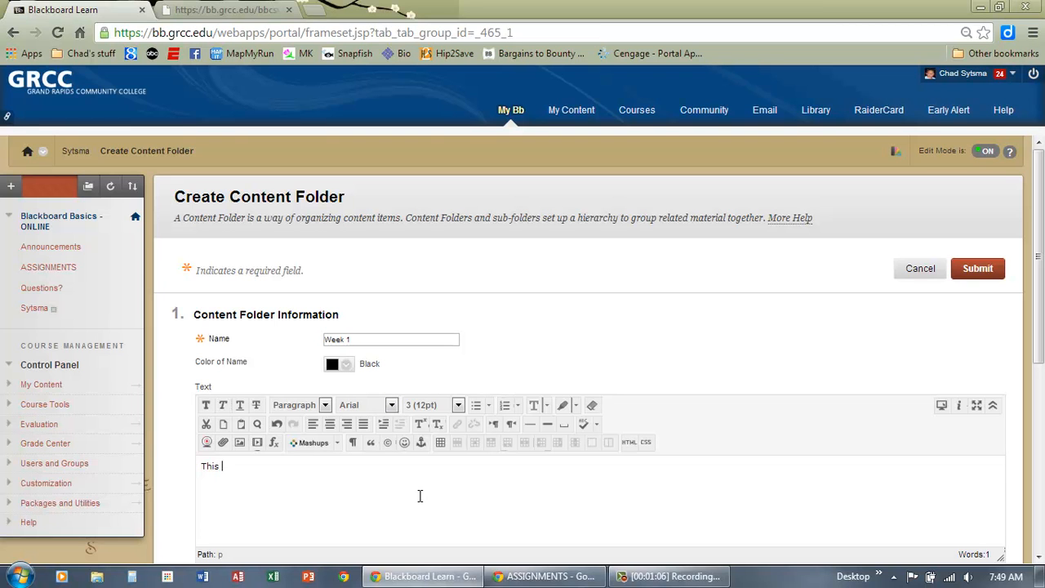
type(" folder contains our course syllab")
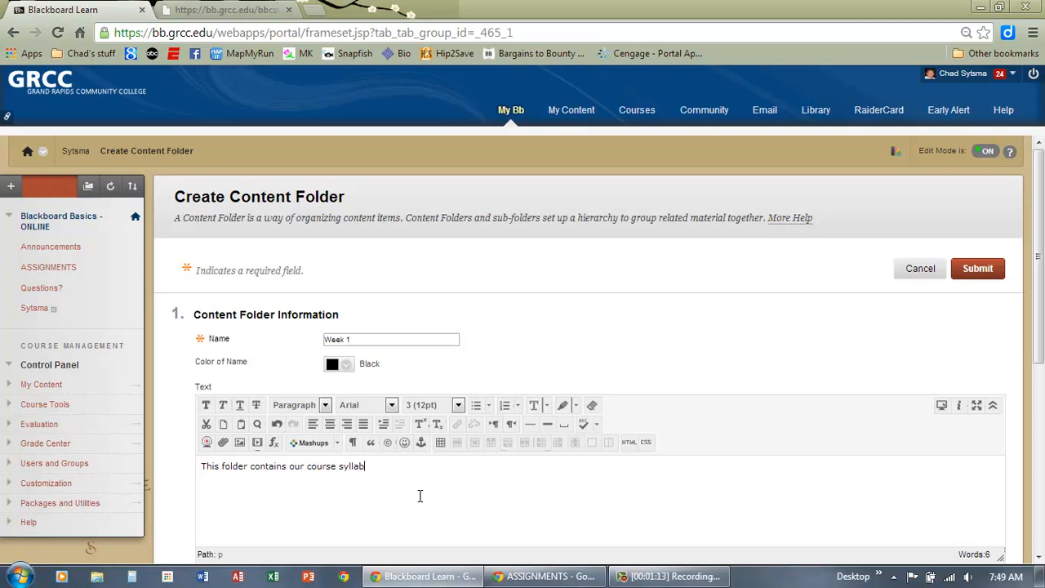
type("us.s.")
scroll(549, 366, "down", 2)
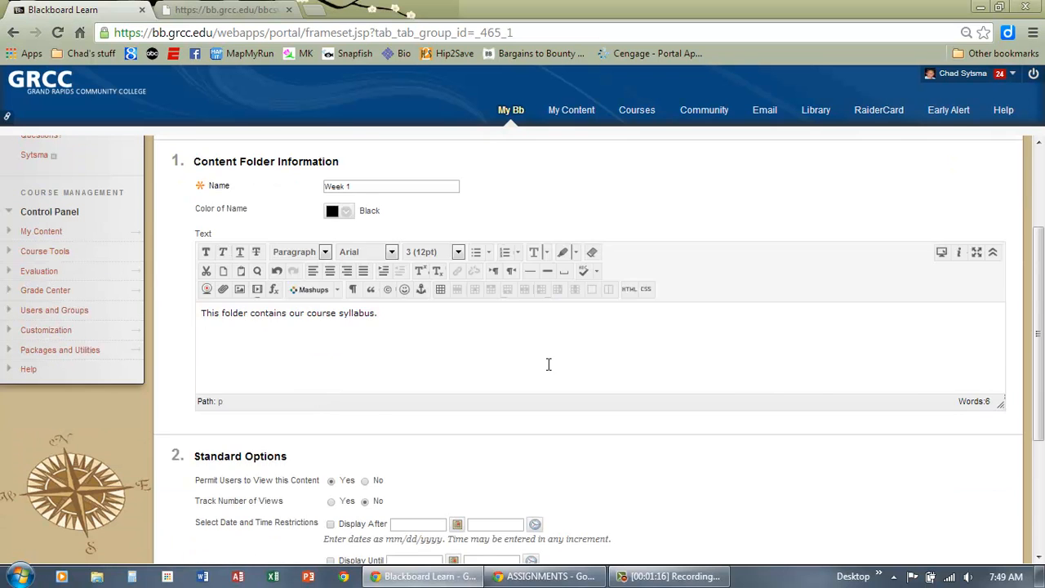
scroll(541, 370, "down", 2)
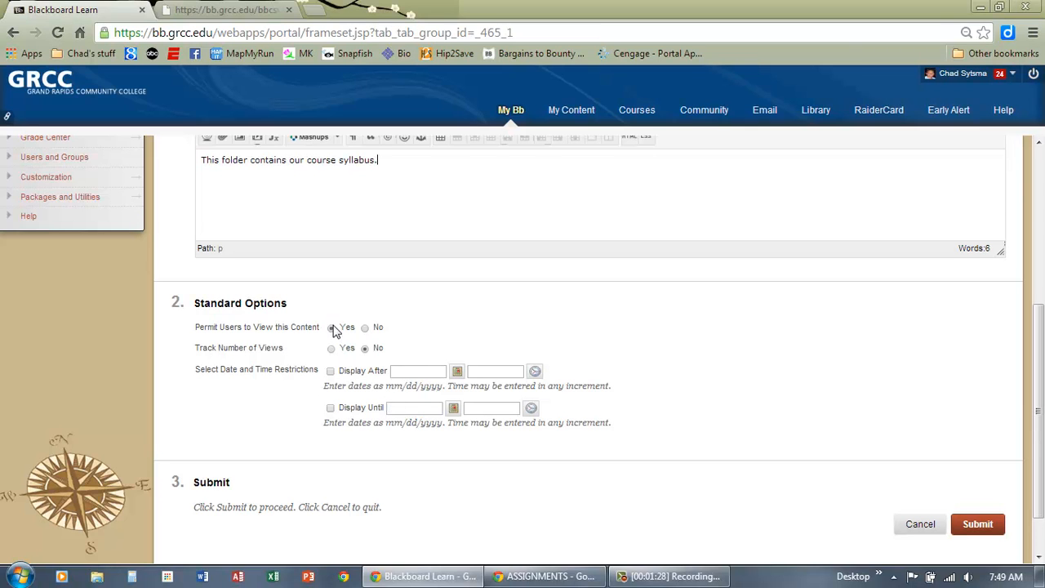
left_click(987, 530)
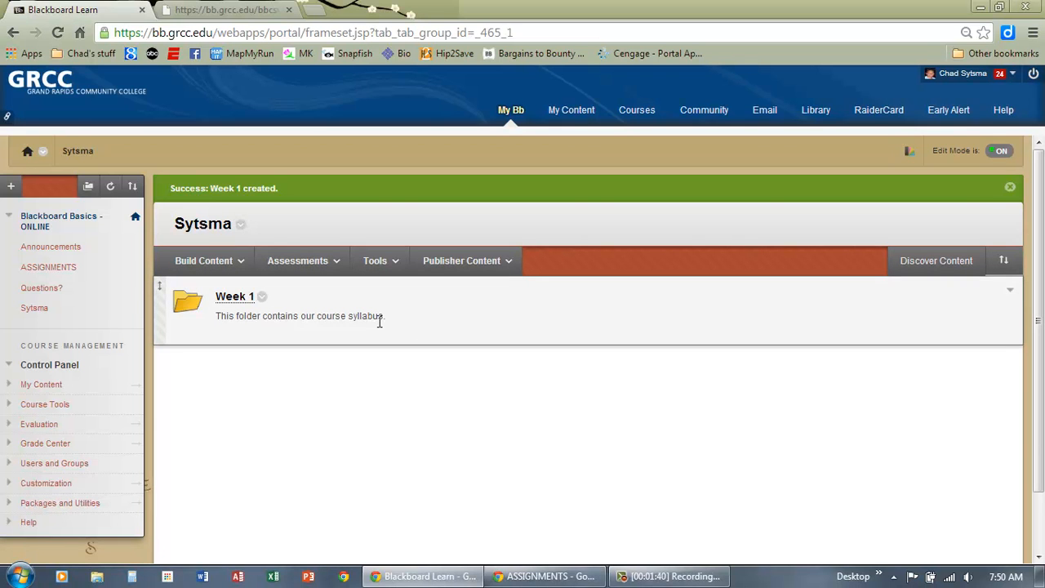
Inside the Week 1 folder, start a new file entry named "Course Syllabus"
left_click(228, 300)
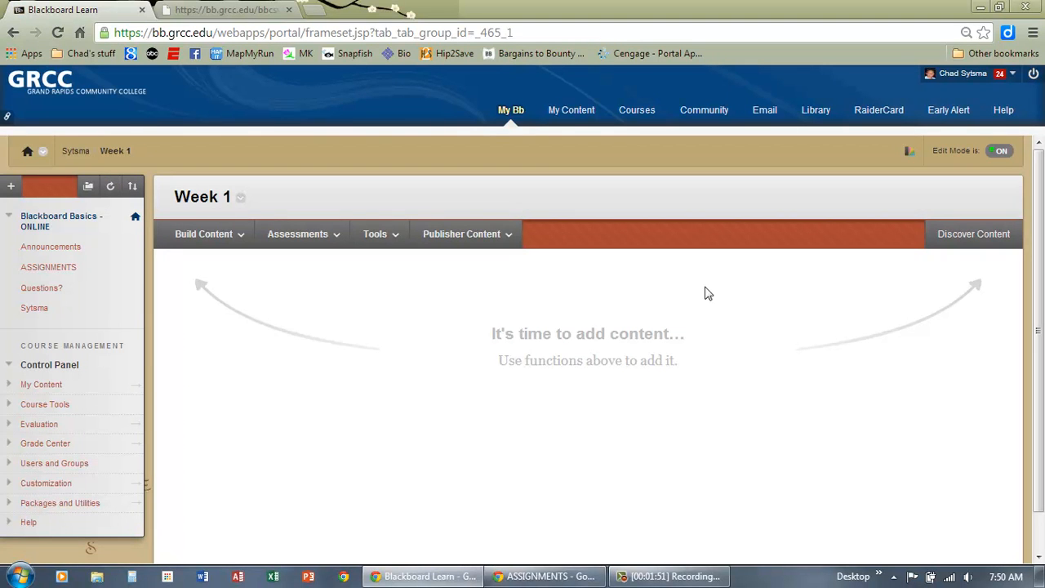
left_click(198, 234)
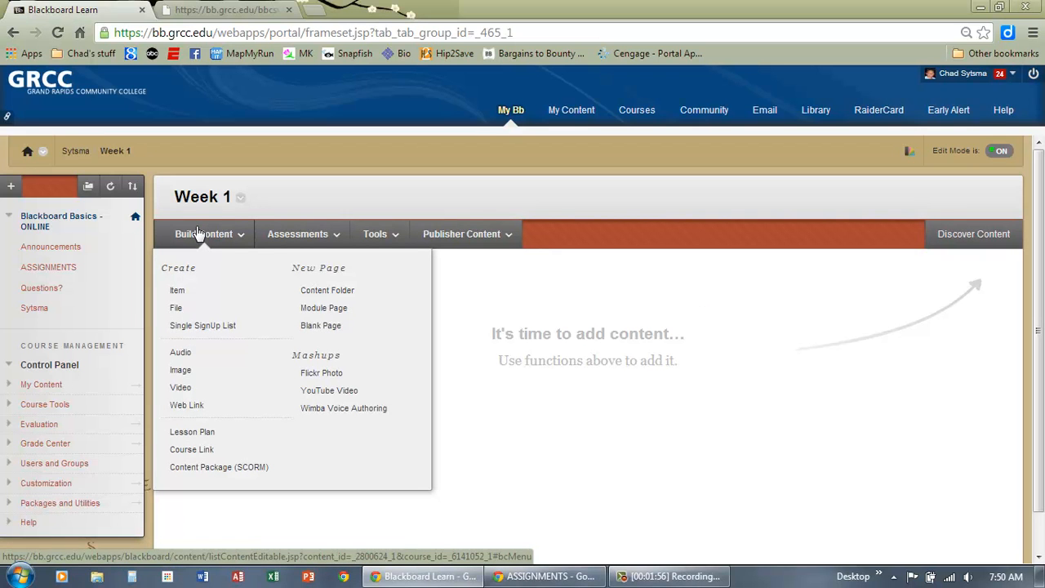
left_click(178, 310)
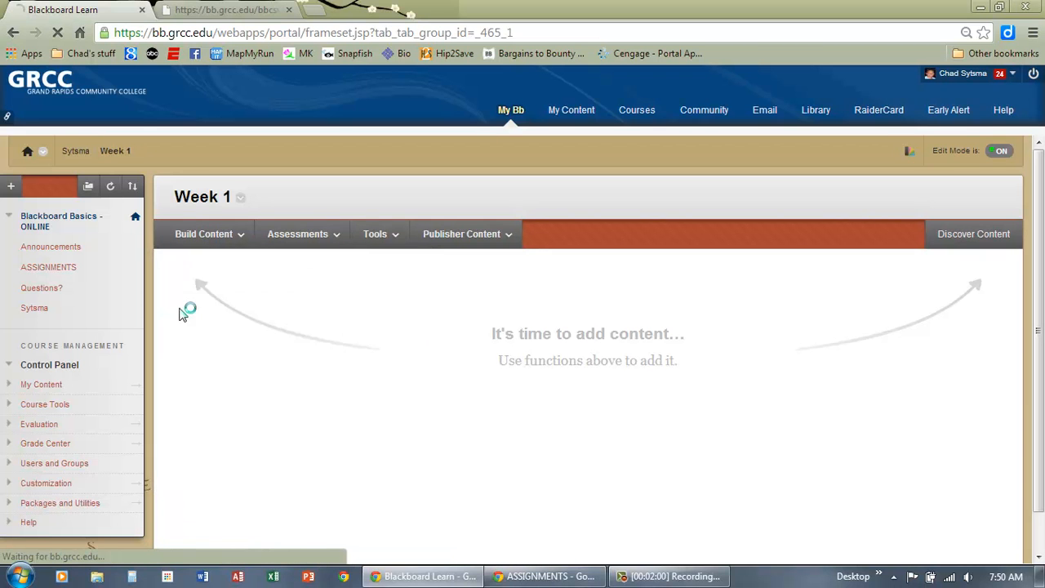
left_click(338, 382)
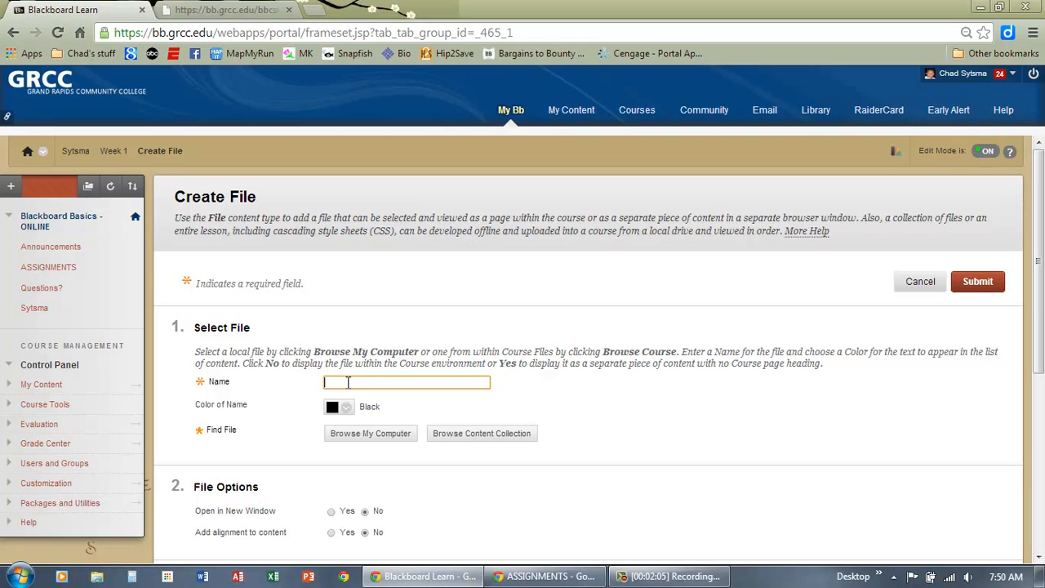
type("Course S")
Select the BA 145 #5583 Syllabus PDF from the computer's Downloads folder as the file for this entry
left_click(398, 437)
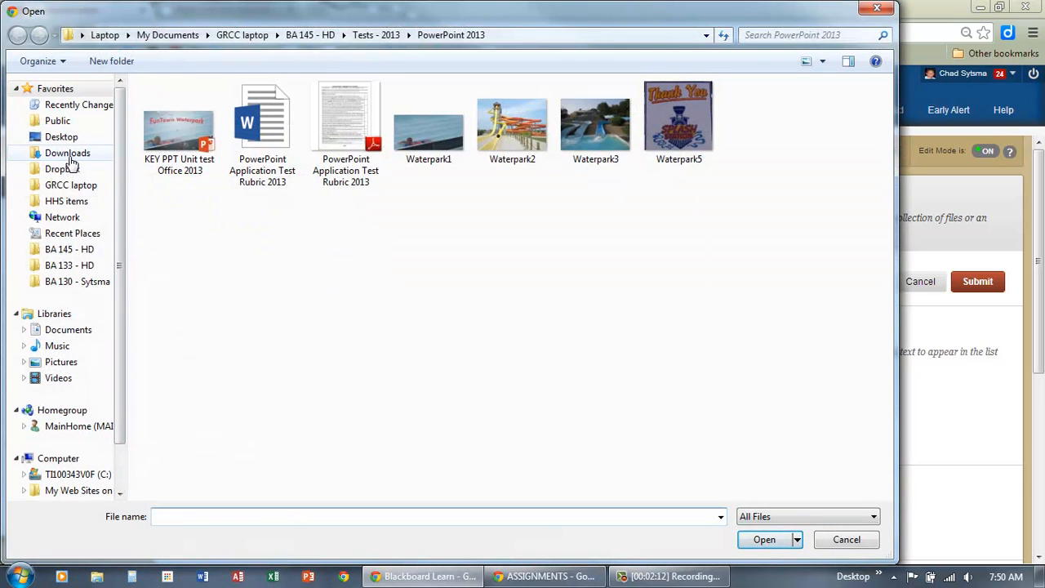
left_click(72, 155)
left_click(218, 124)
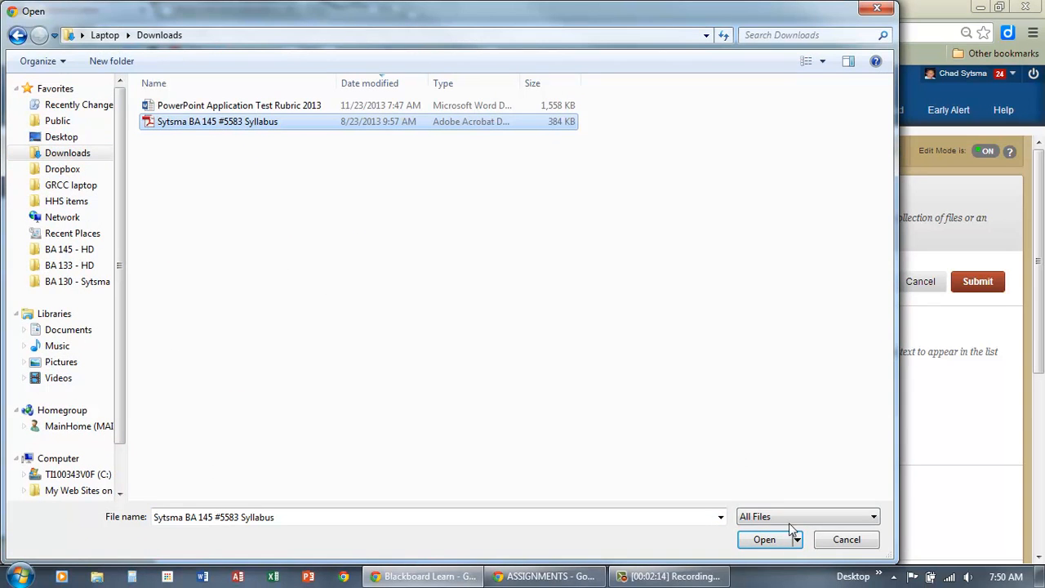
left_click(764, 538)
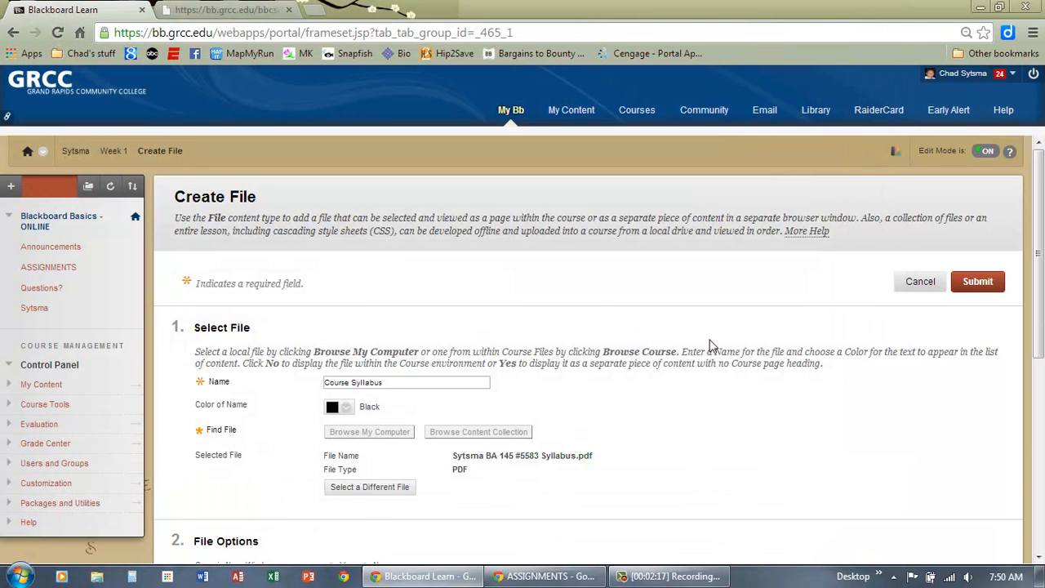
Set the syllabus file to open in a new window and submit it
scroll(712, 346, "down", 2)
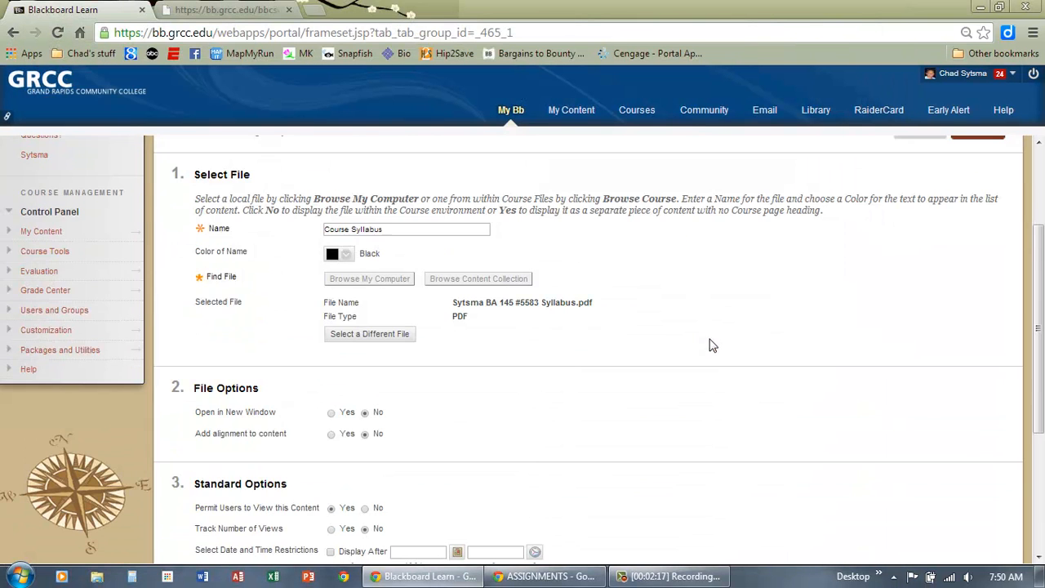
left_click(330, 414)
scroll(350, 301, "down", 3)
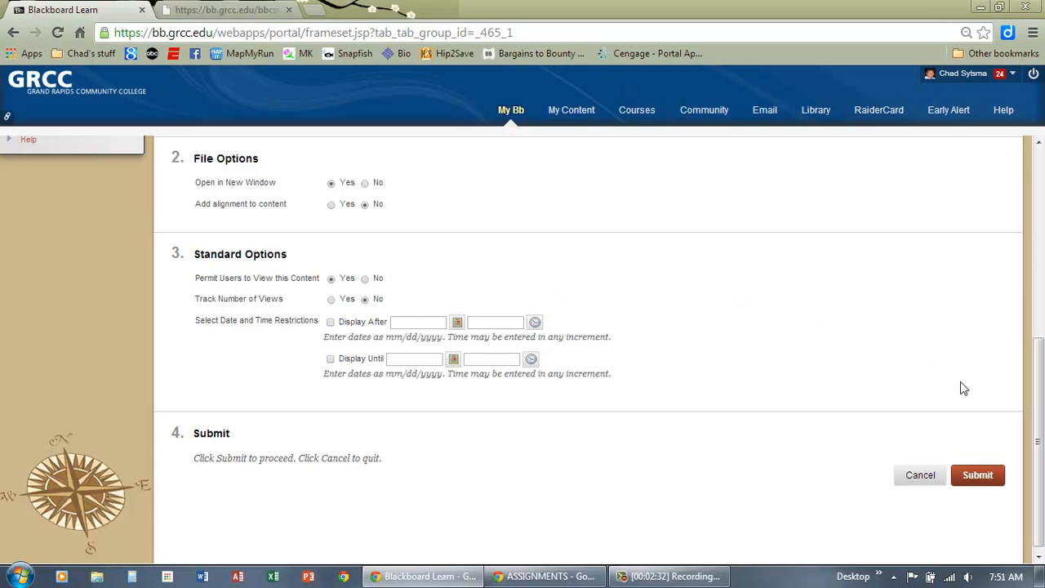
left_click(978, 476)
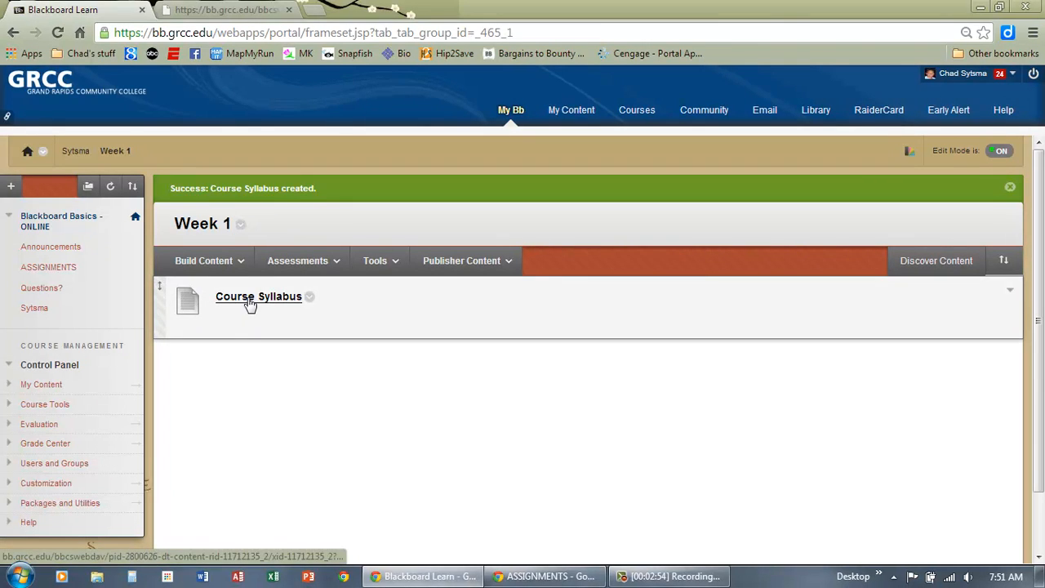
Open the Course Syllabus file, look through its pages, and close it to return to the Week 1 folder
left_click(249, 301)
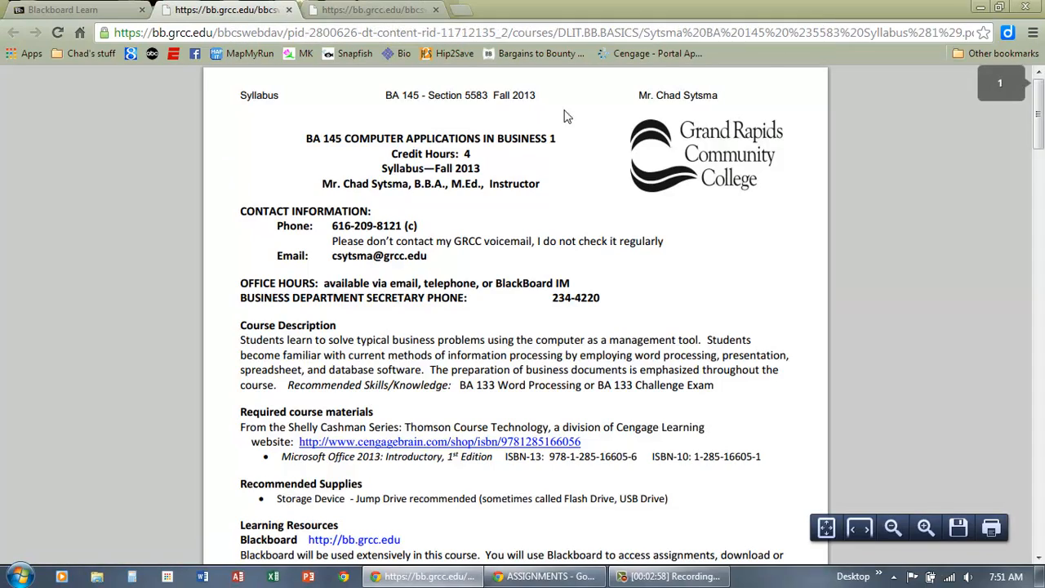
scroll(593, 180, "down", 10)
scroll(592, 181, "down", 15)
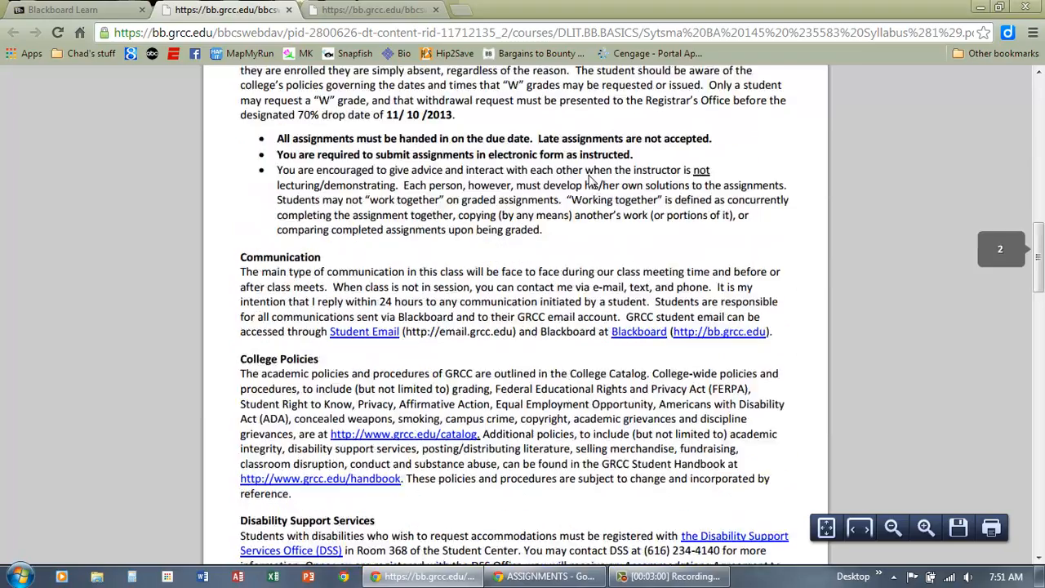
scroll(589, 175, "down", 11)
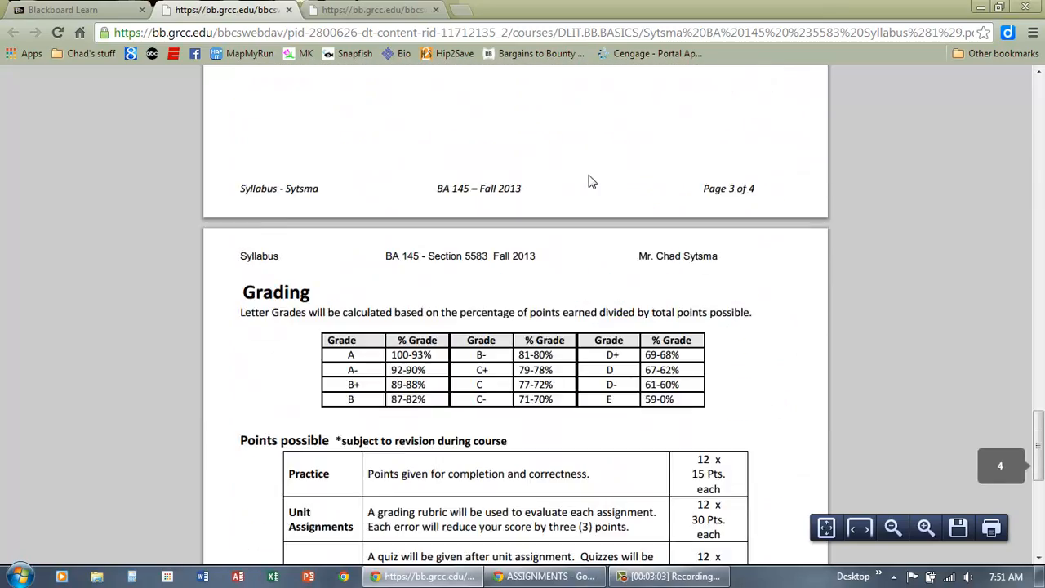
scroll(589, 174, "up", 8)
scroll(590, 175, "up", 20)
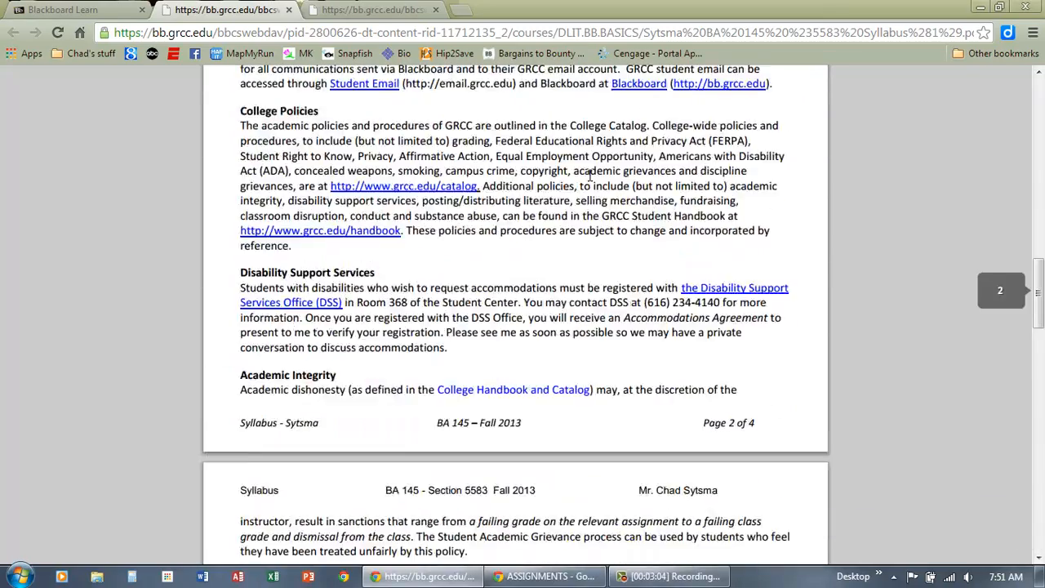
left_click(290, 10)
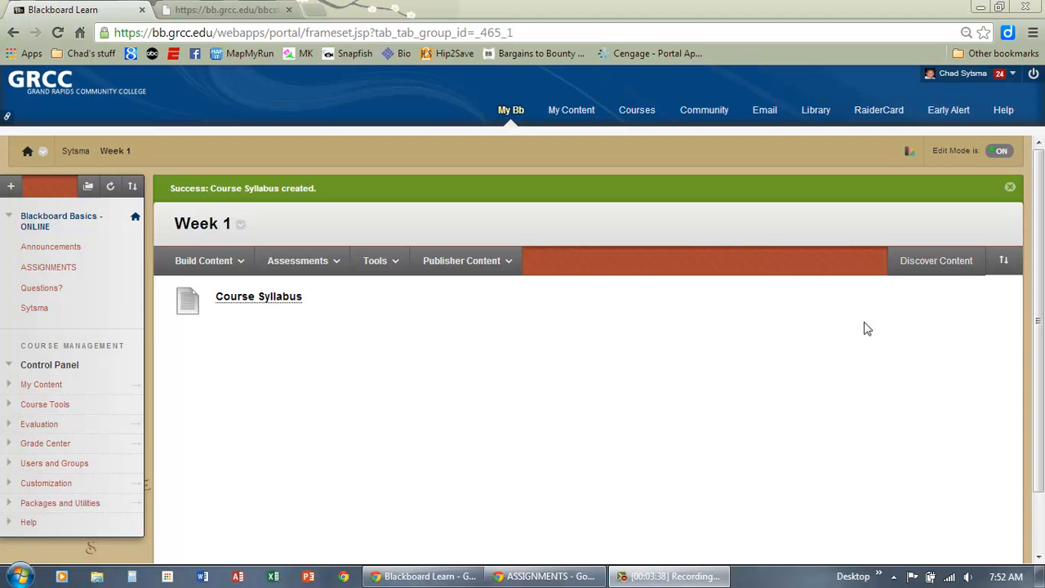
Start a new item in Week 1 named "Syllabus" with the text "This is our course syllbus."
left_click(217, 268)
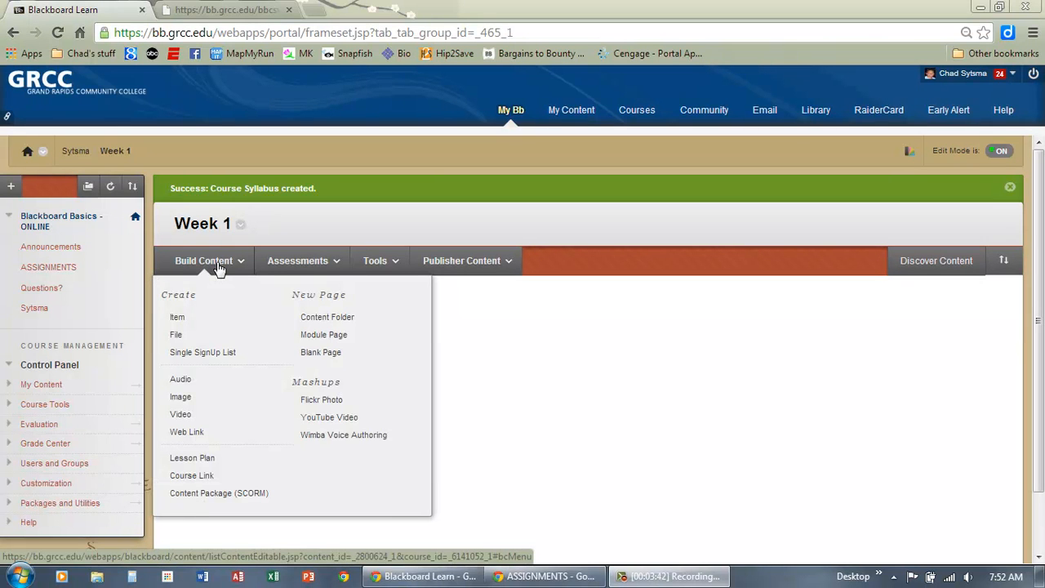
left_click(178, 317)
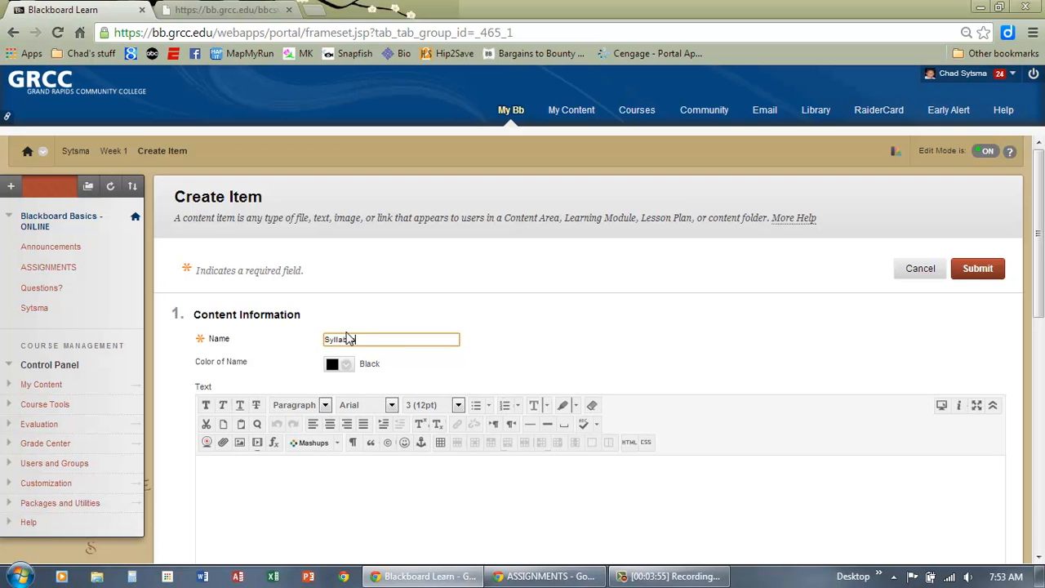
scroll(608, 349, "down", 1)
left_click(471, 440)
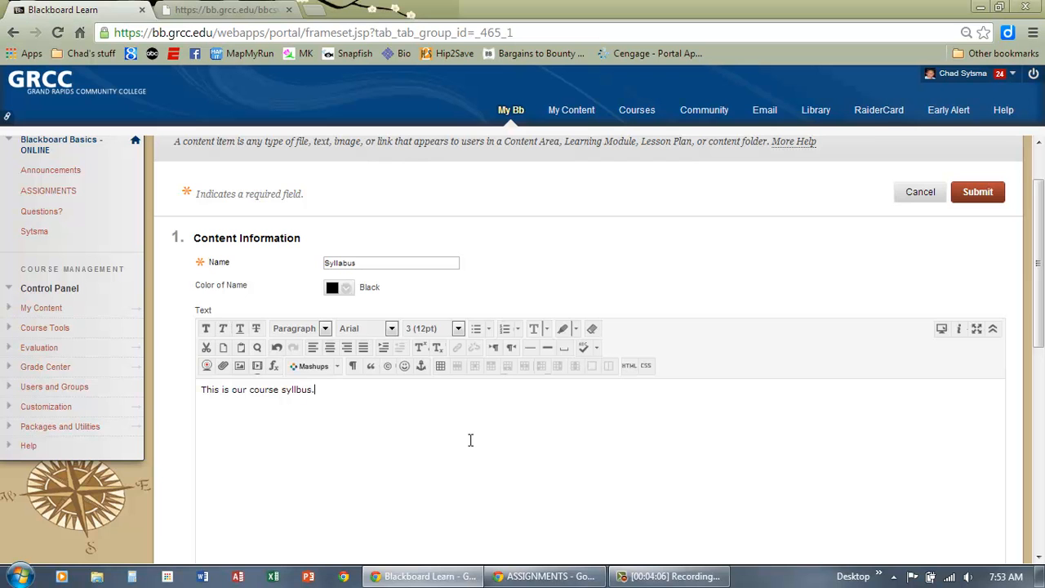
Attach the BA 145 #5583 Syllabus PDF from Downloads to the Syllabus item
scroll(487, 423, "down", 4)
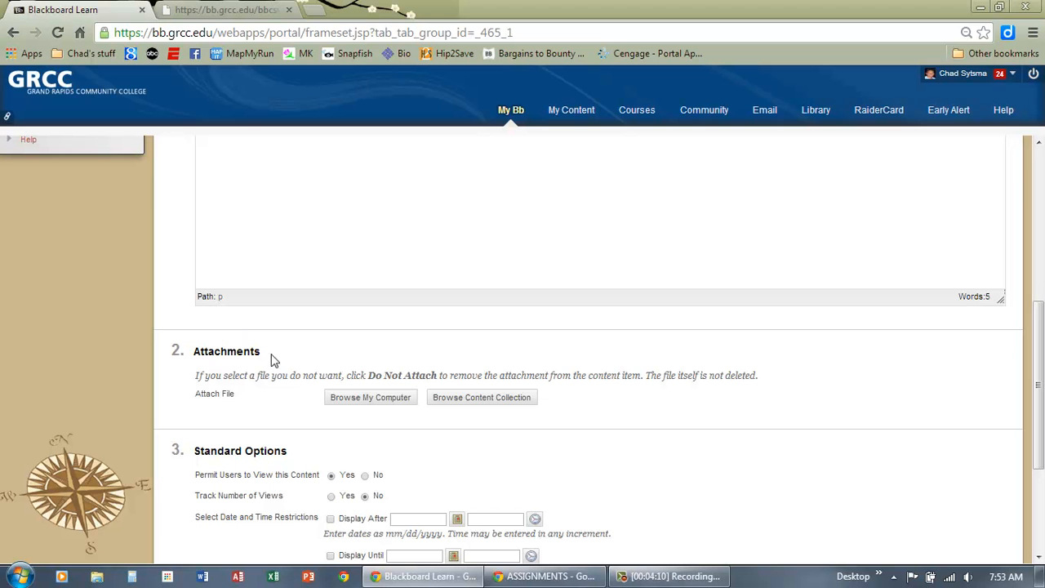
left_click(369, 398)
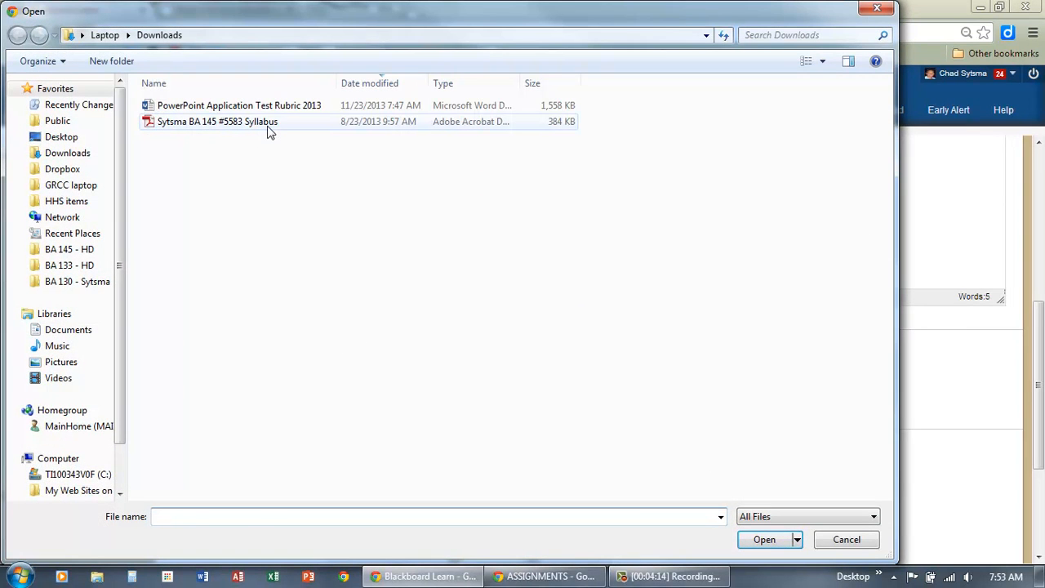
left_click(269, 131)
left_click(772, 543)
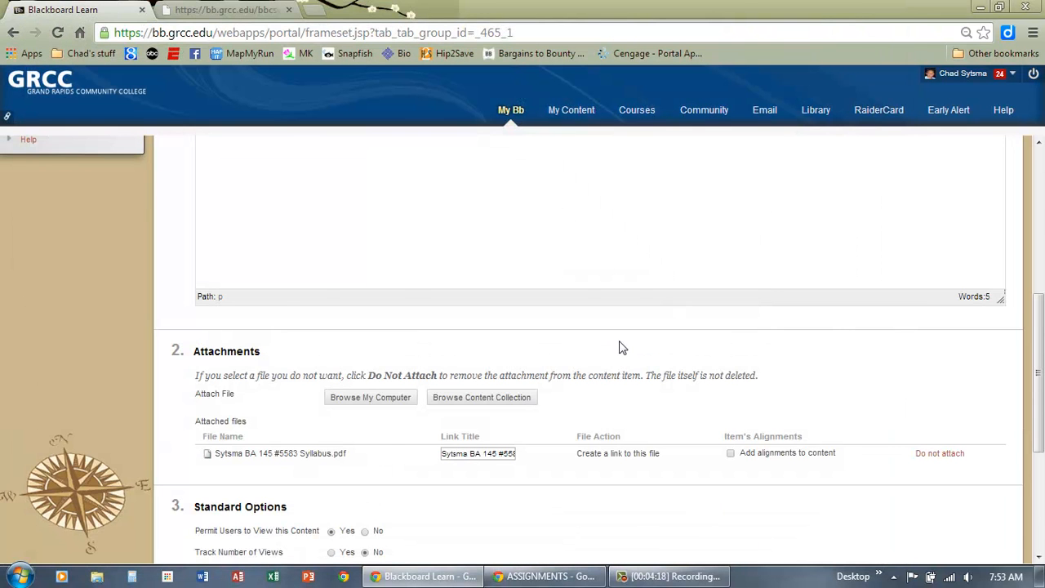
Attach "PowerPoint Application Test Rubric 2013" from Downloads as a second file and submit the Syllabus item
scroll(619, 348, "down", 2)
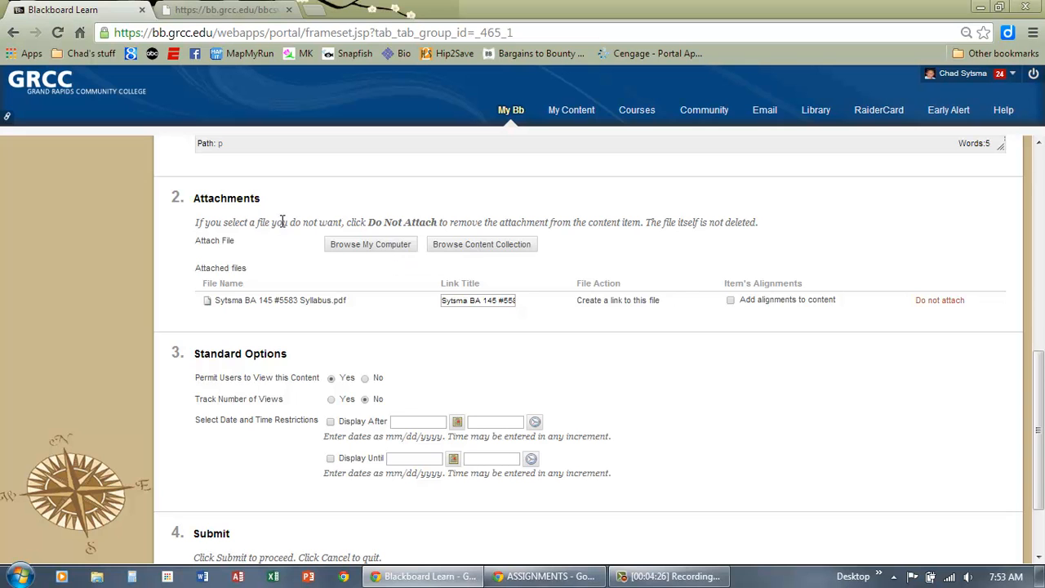
scroll(273, 226, "up", 3)
scroll(273, 226, "down", 3)
left_click(365, 248)
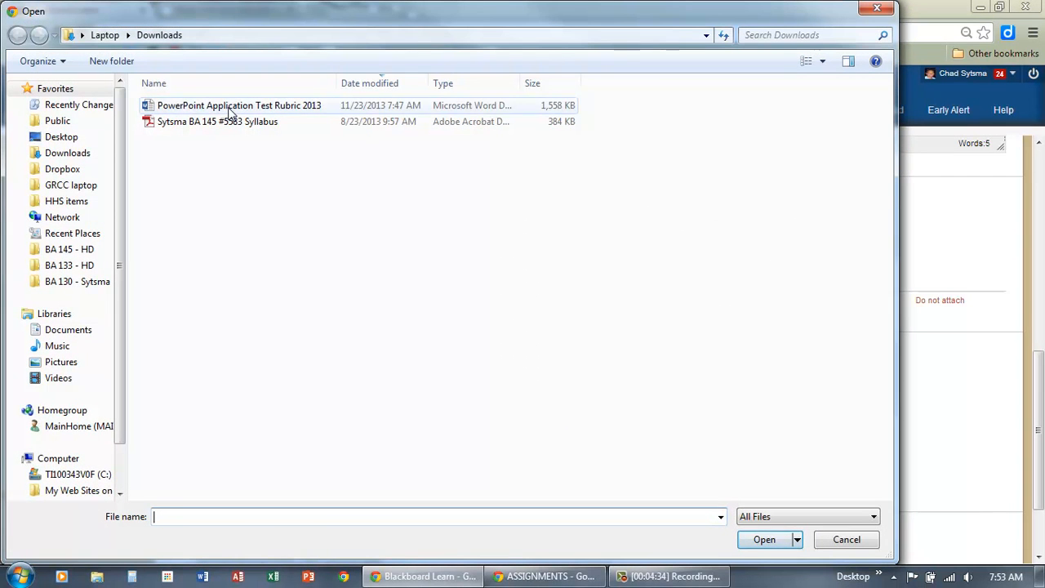
left_click(231, 111)
left_click(765, 540)
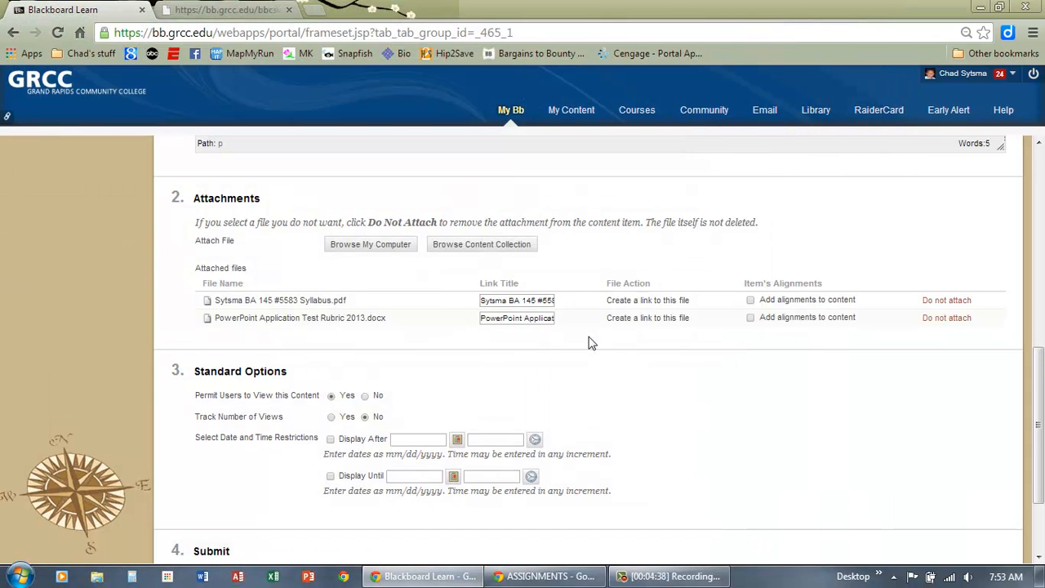
scroll(543, 332, "down", 2)
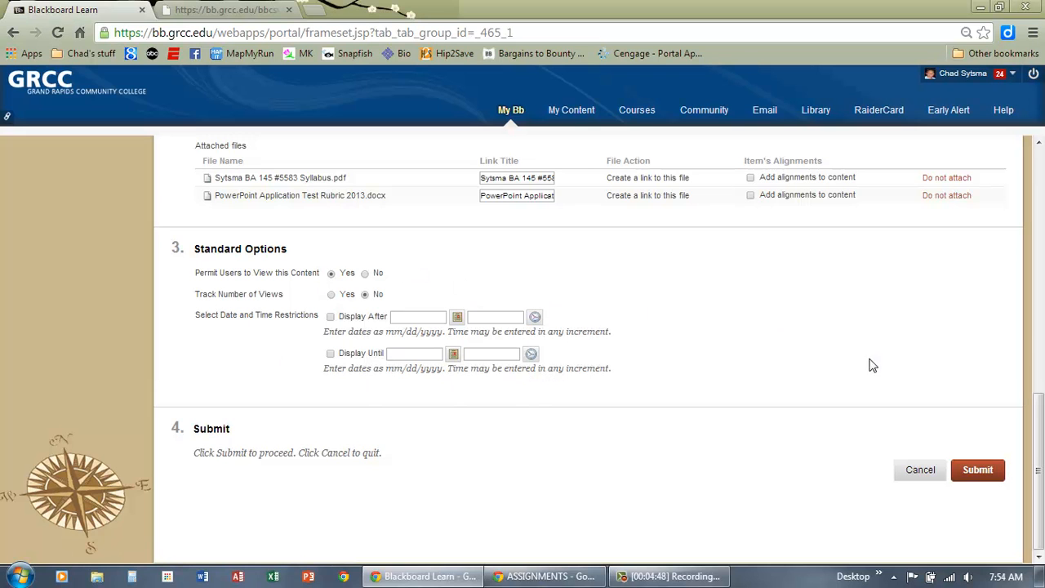
left_click(984, 472)
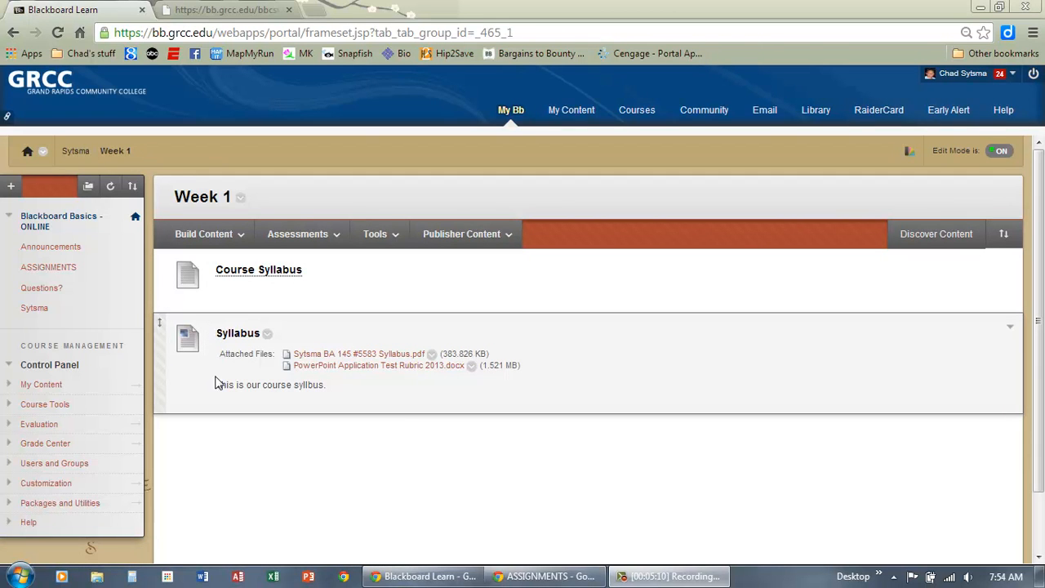
View the syllabus PDF attached to the Syllabus item, then close it and return to the Week 1 folder
left_click(317, 355)
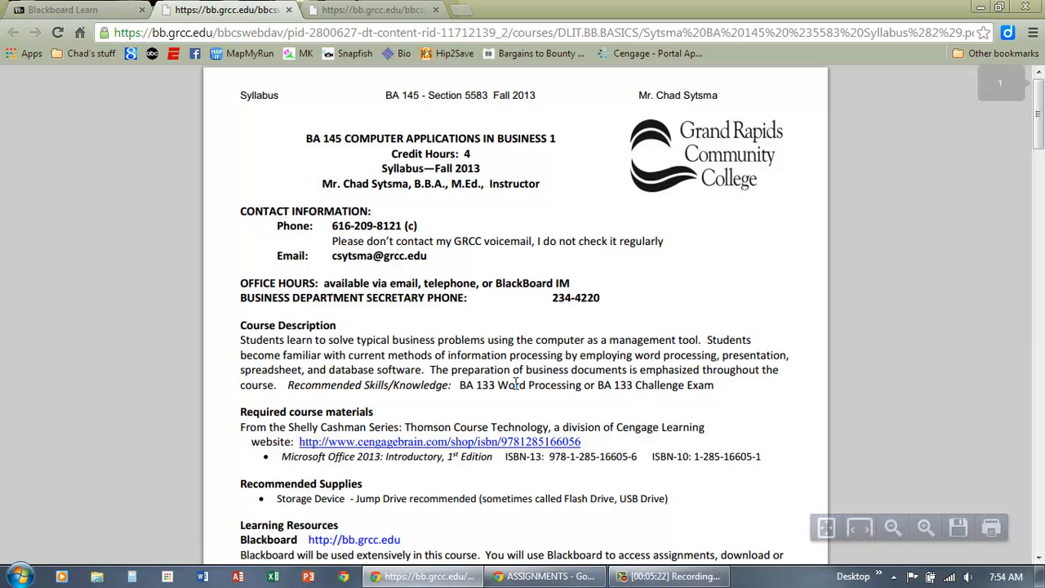
left_click(290, 11)
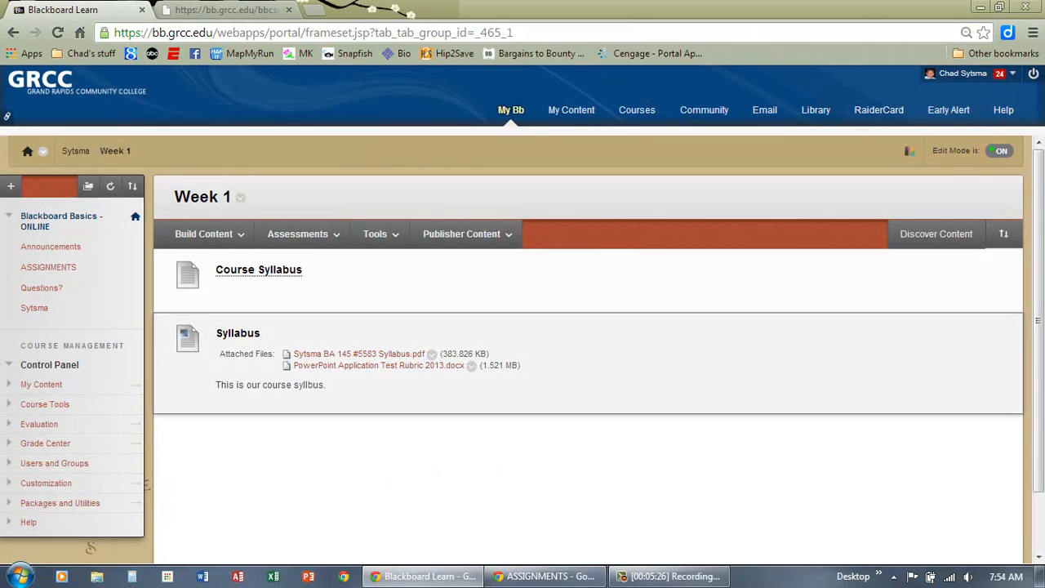